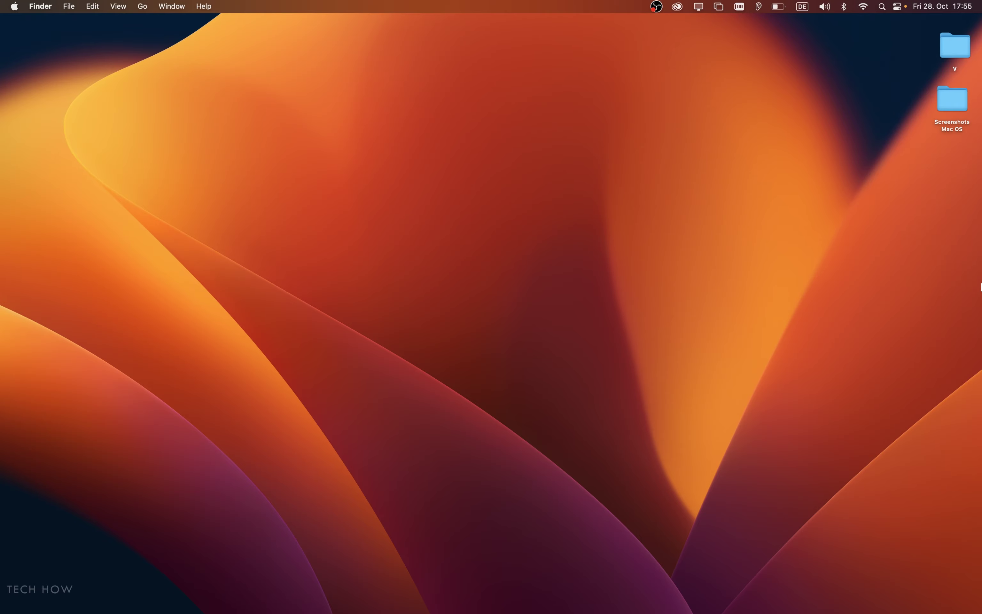
Launch Safari from the Dock and open Safari > Settings to the Privacy pane
mouse_move(365, 609)
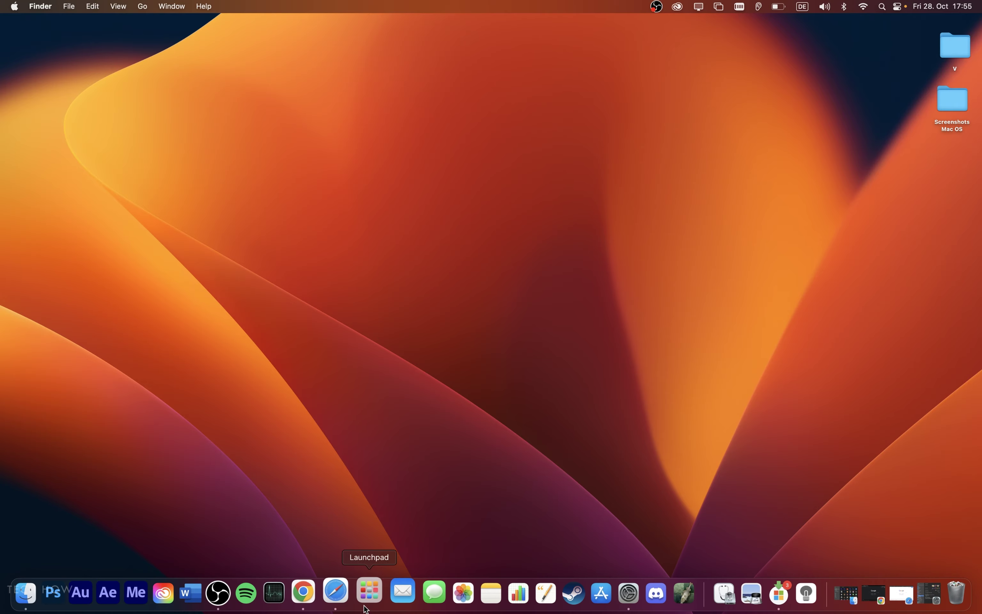
click(336, 592)
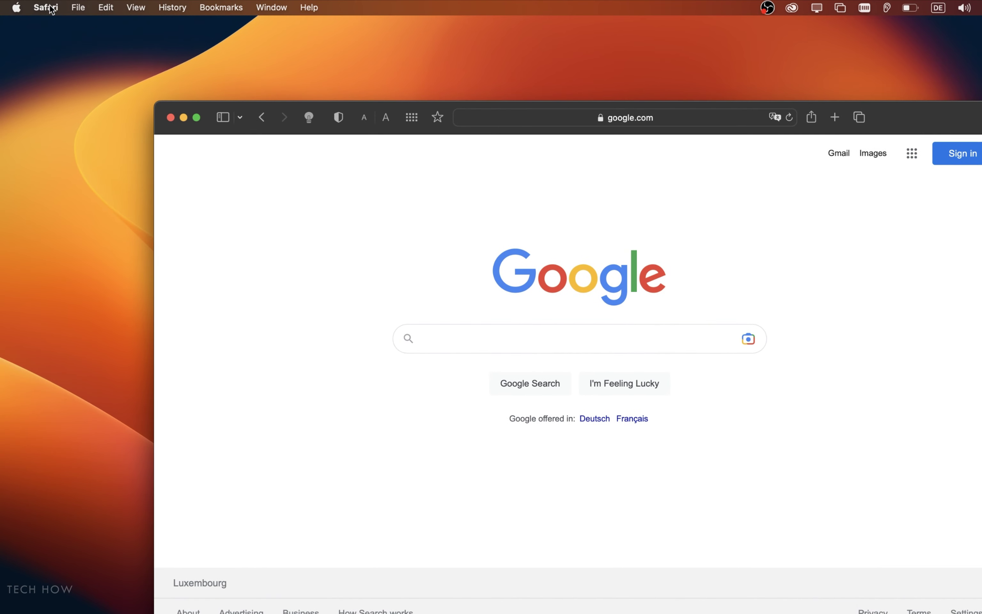
click(45, 8)
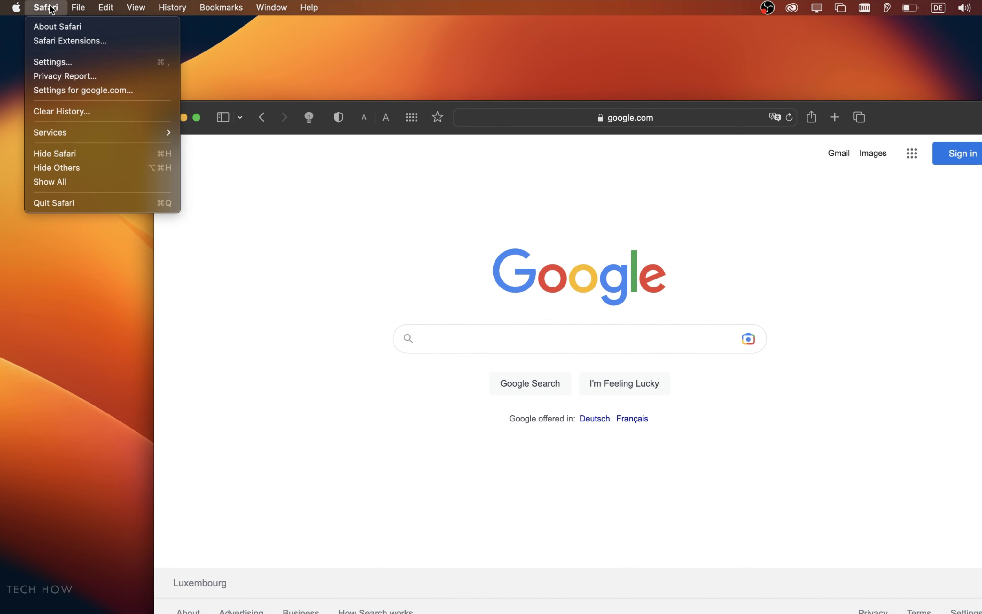
click(54, 62)
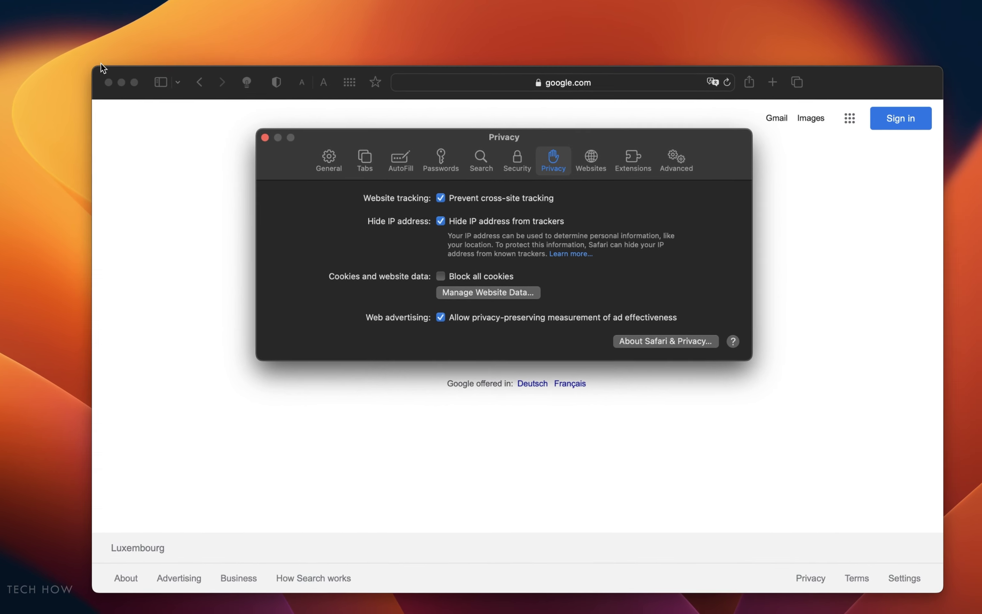
Show Safari's installed extensions and open Turn Off the Lights' preferences
click(120, 82)
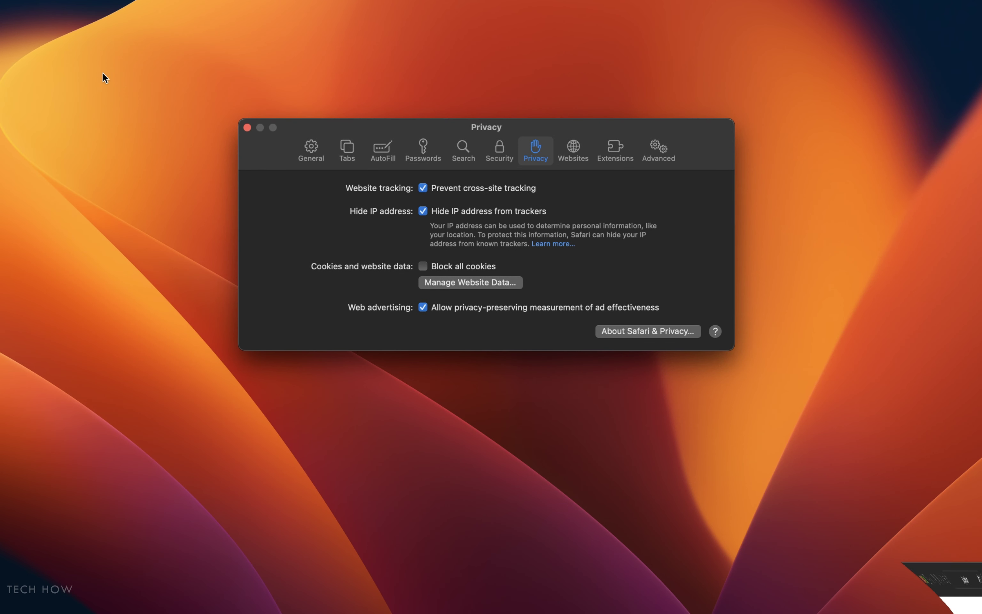
click(623, 150)
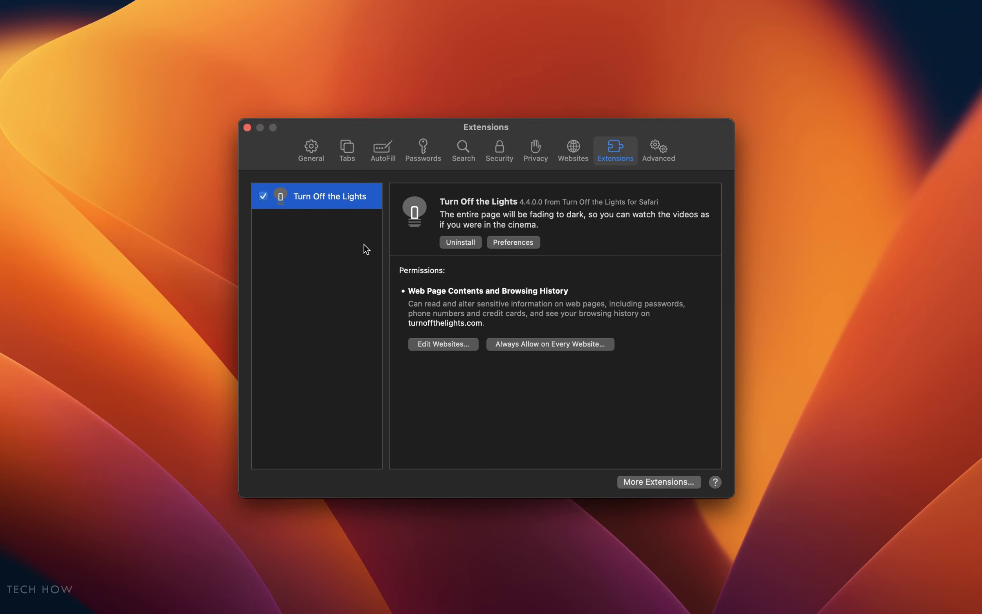
click(493, 242)
Switch back to the Privacy tab of Safari's settings
click(532, 153)
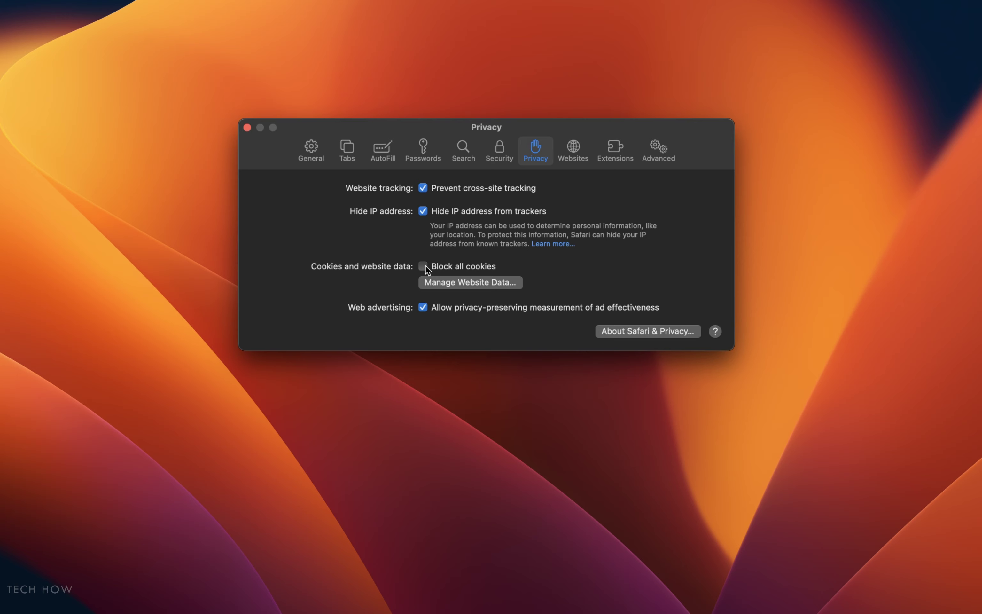
Search Manage Website Data for 'google', select google.com, then close the list with Done
click(424, 280)
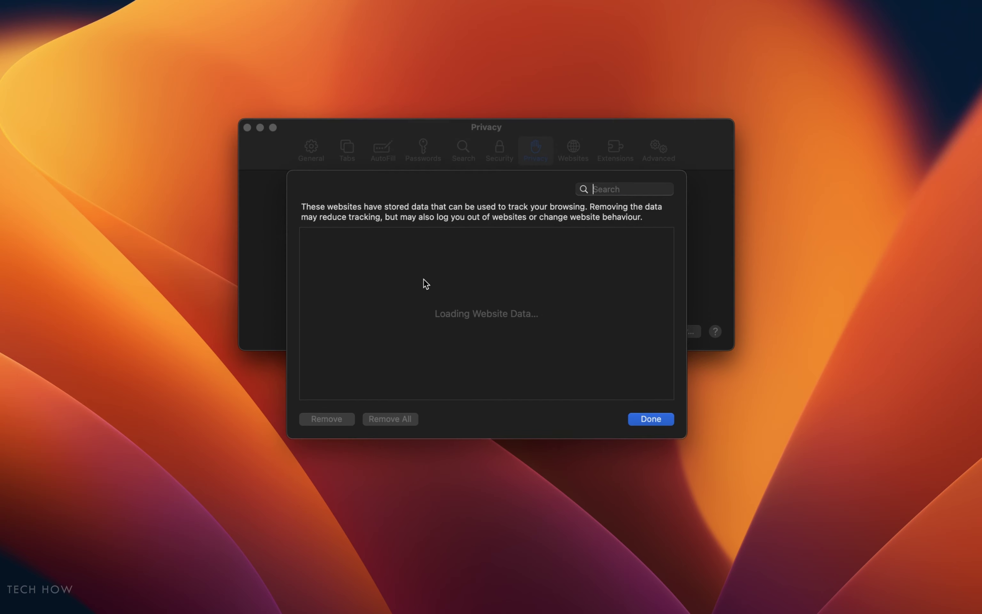
text(google)
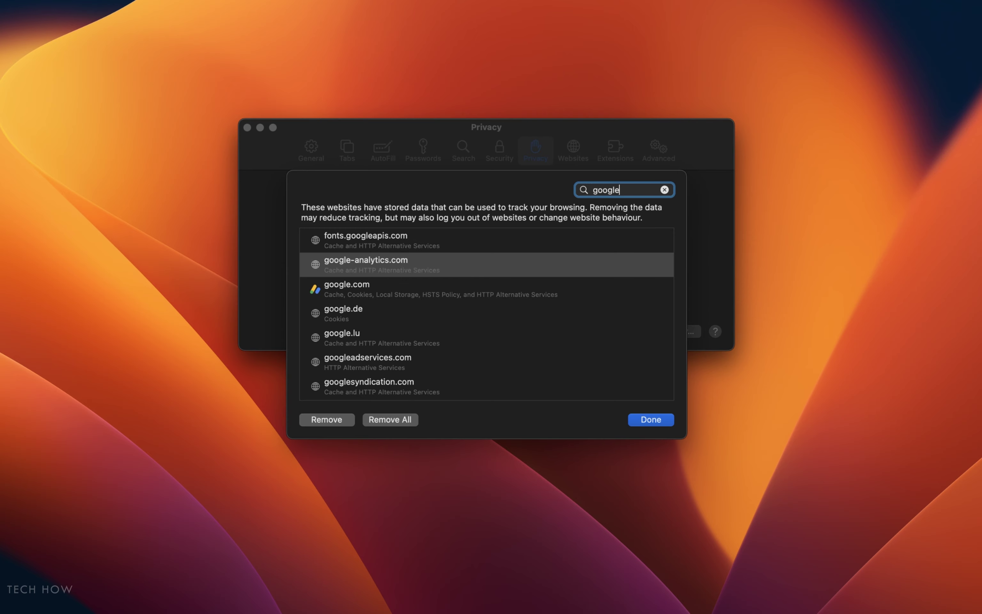
click(421, 293)
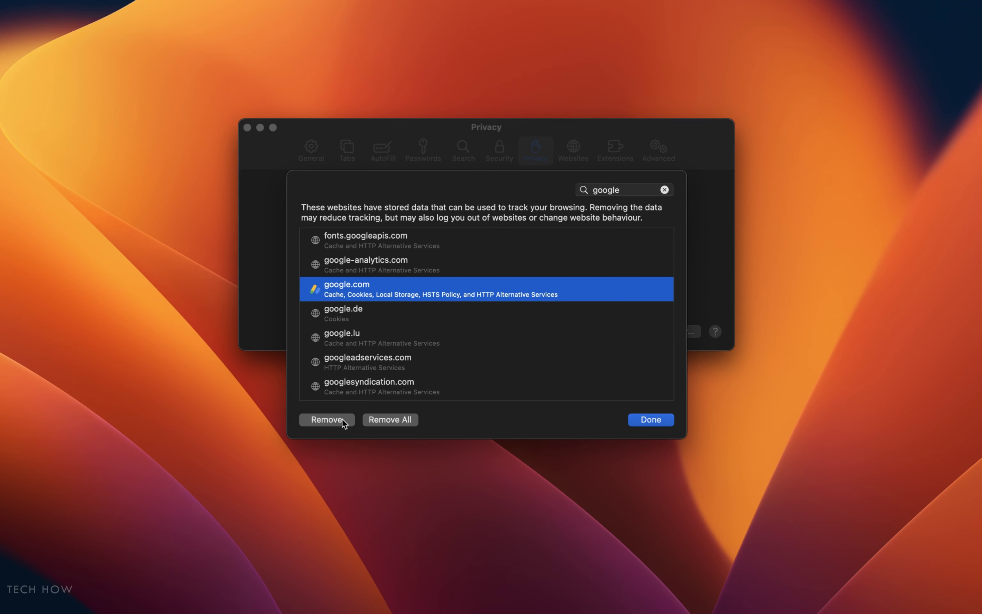
click(635, 419)
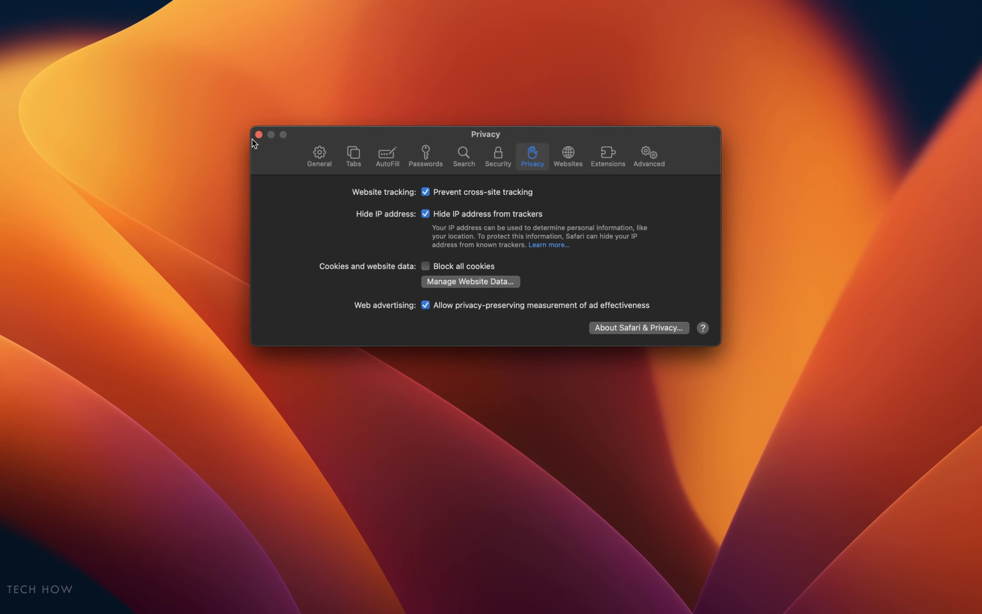
Close the Settings window, then close the Turn Off the Lights - Options tab
click(247, 127)
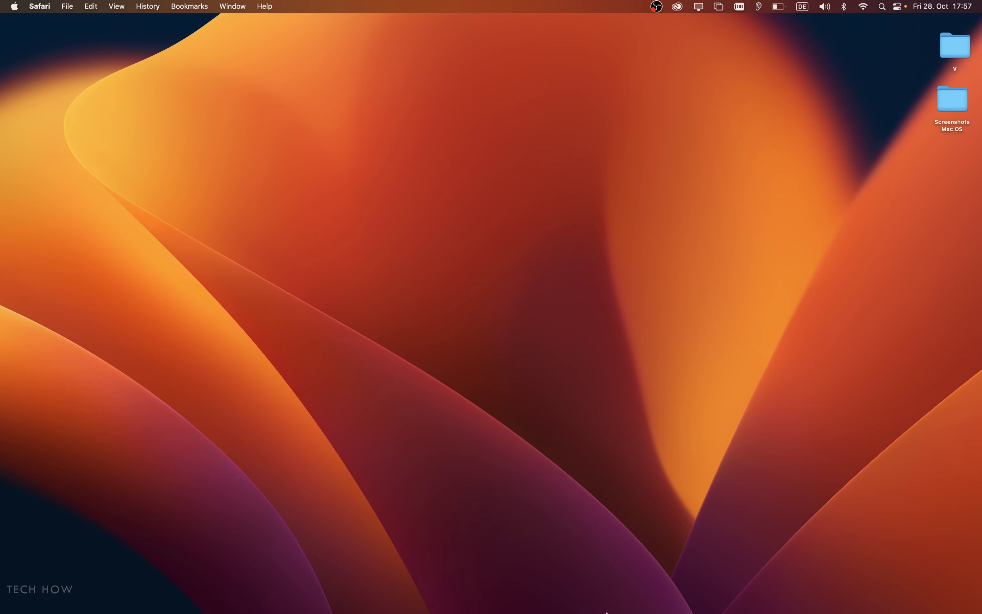
mouse_move(450, 593)
click(346, 585)
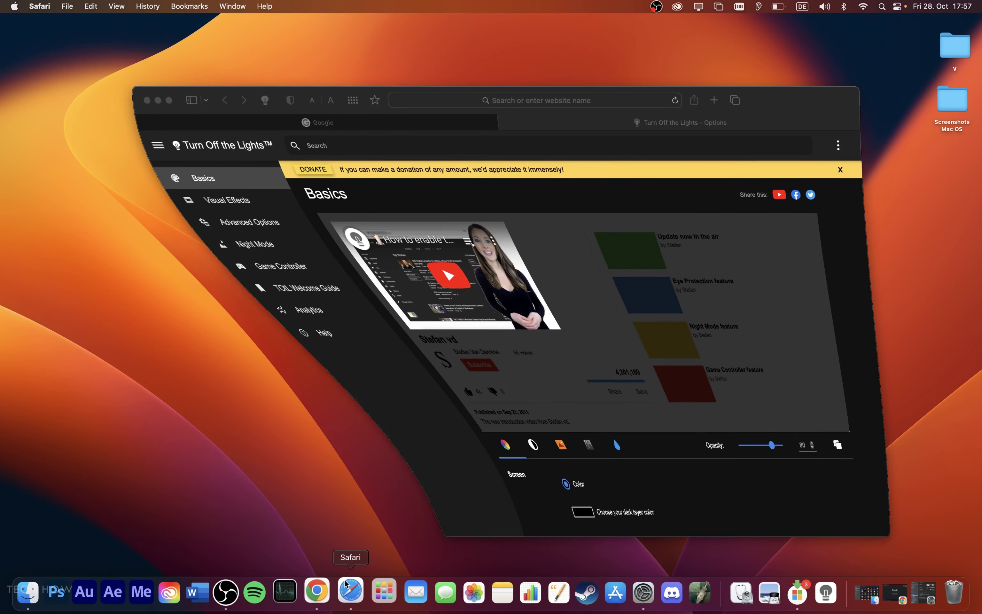
click(503, 122)
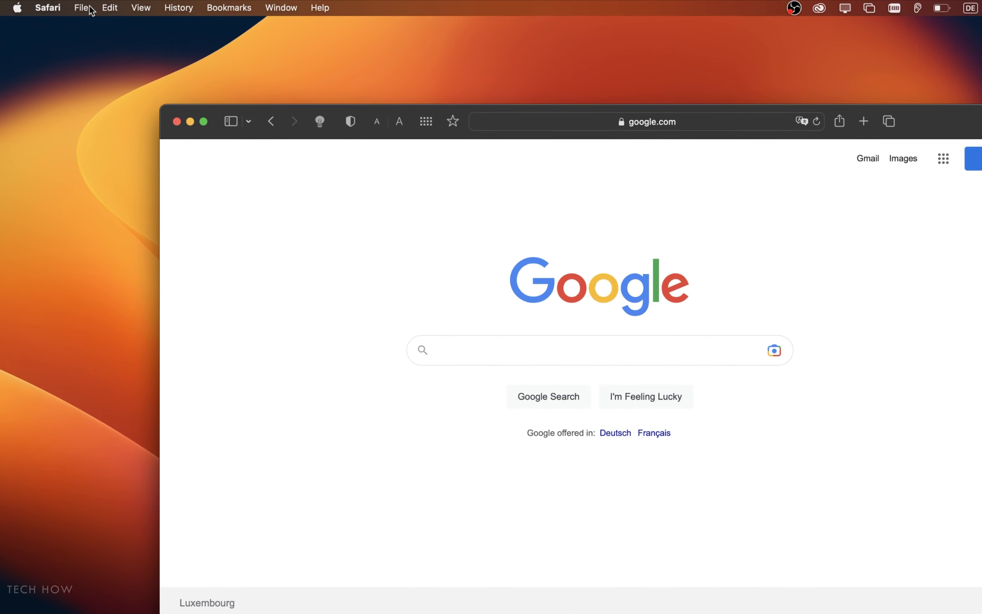
click(67, 6)
click(90, 49)
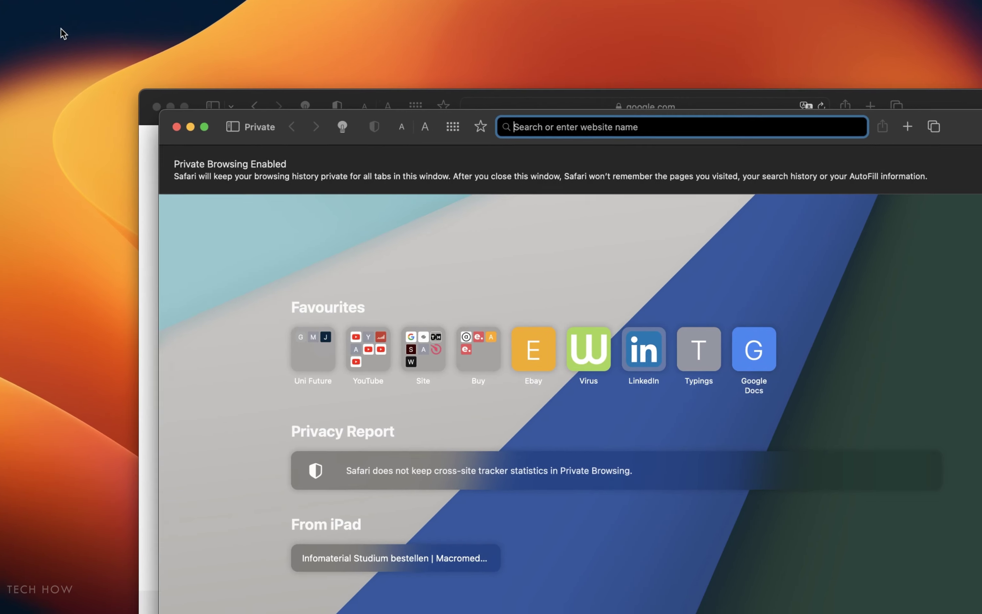
text(goog)
key(Return)
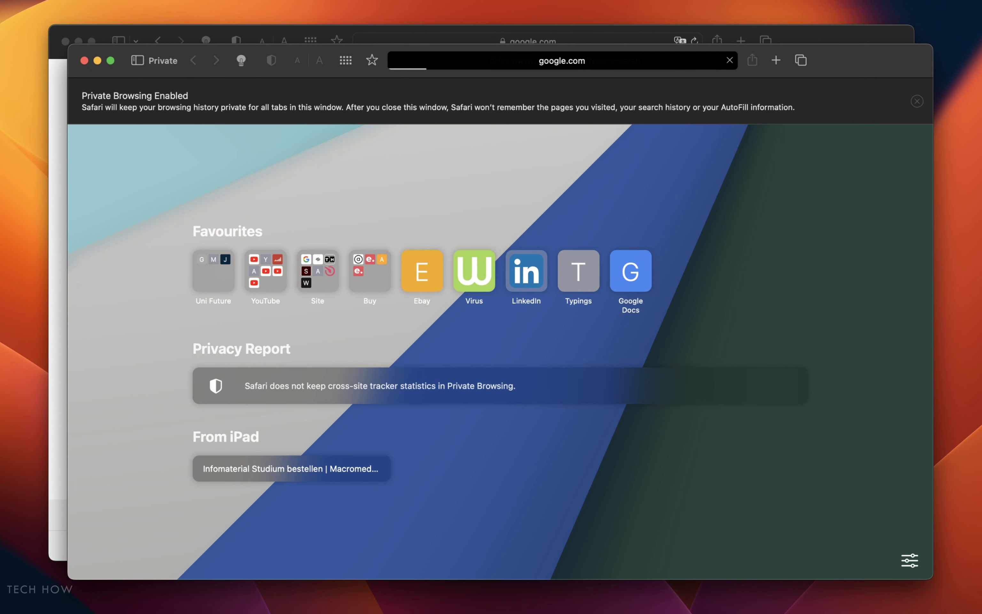
click(577, 548)
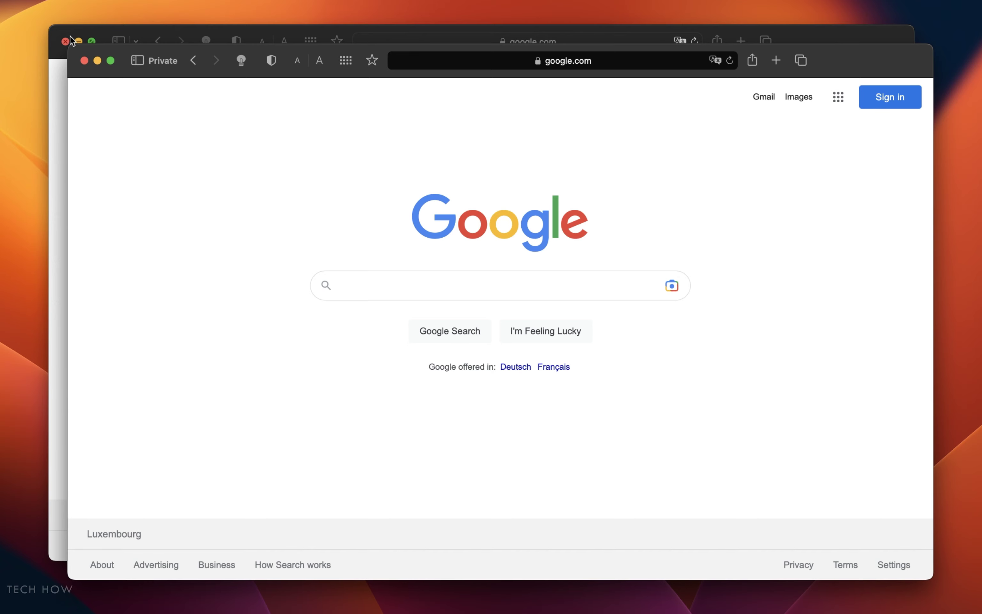
click(84, 60)
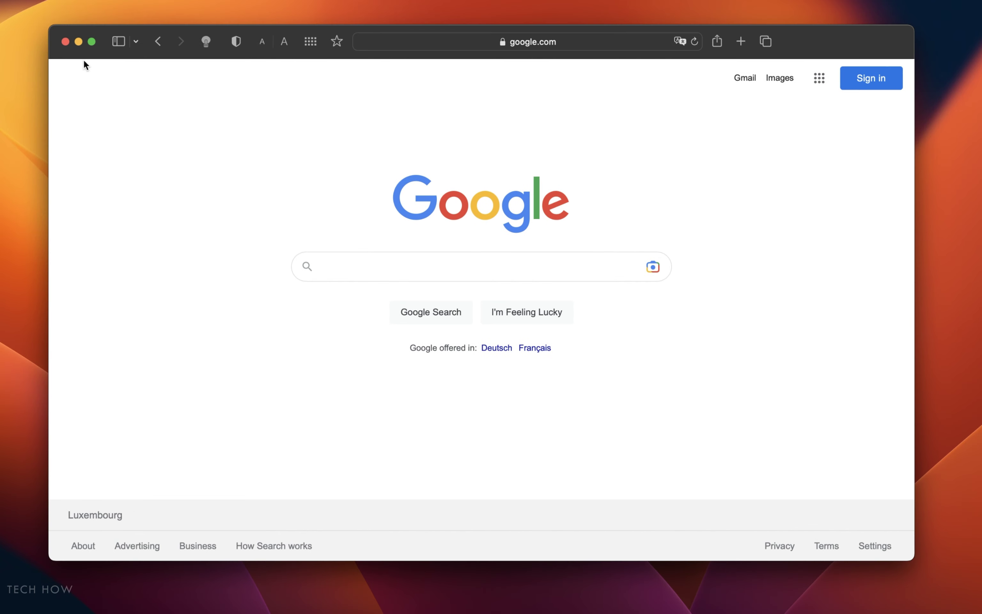
Load speedtest.net and run the connection speed test, accepting its privacy notices
click(513, 40)
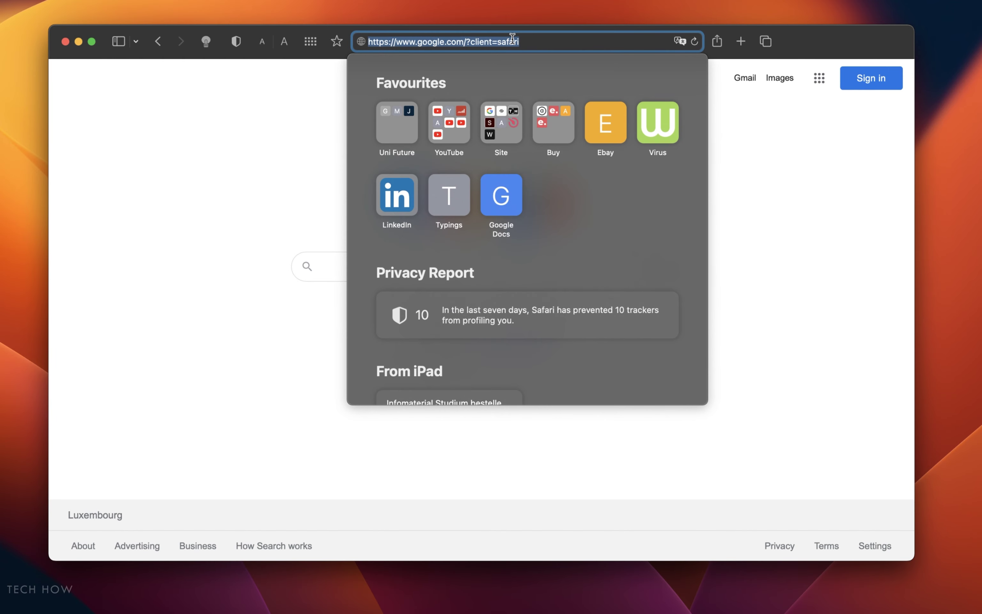
text(speedtest.)
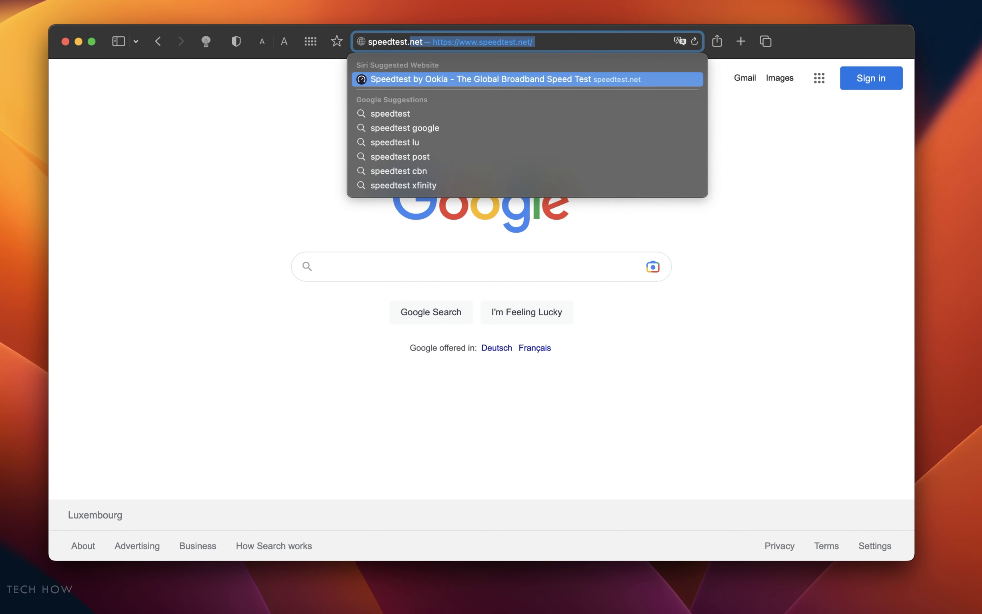
key(Return)
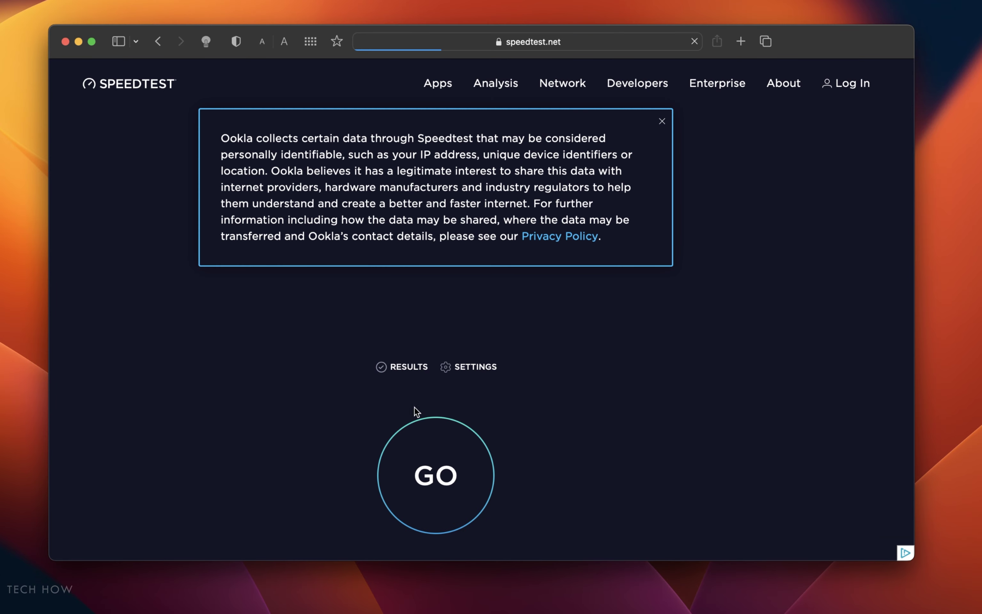
click(449, 464)
click(662, 122)
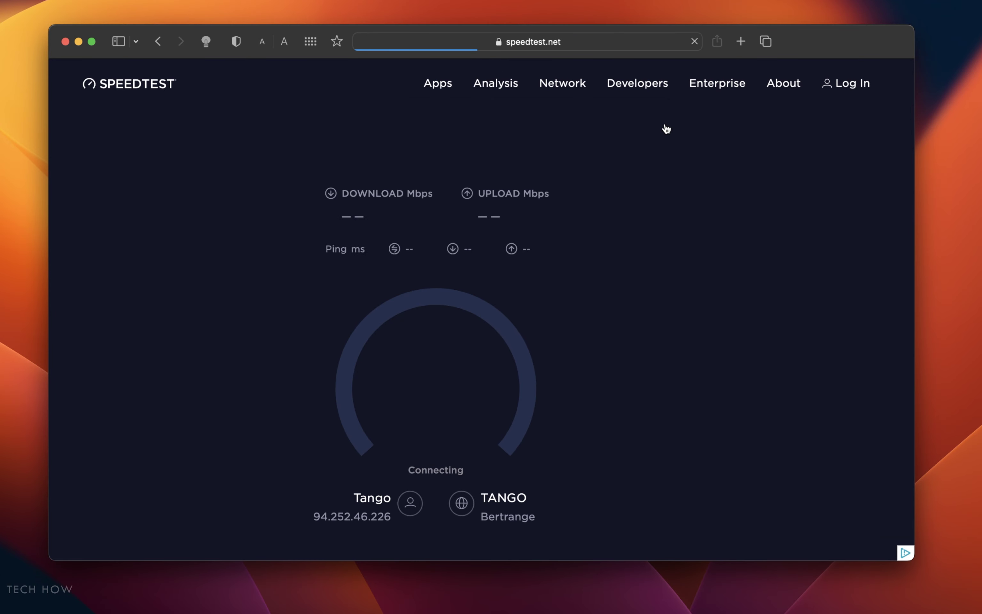
click(634, 293)
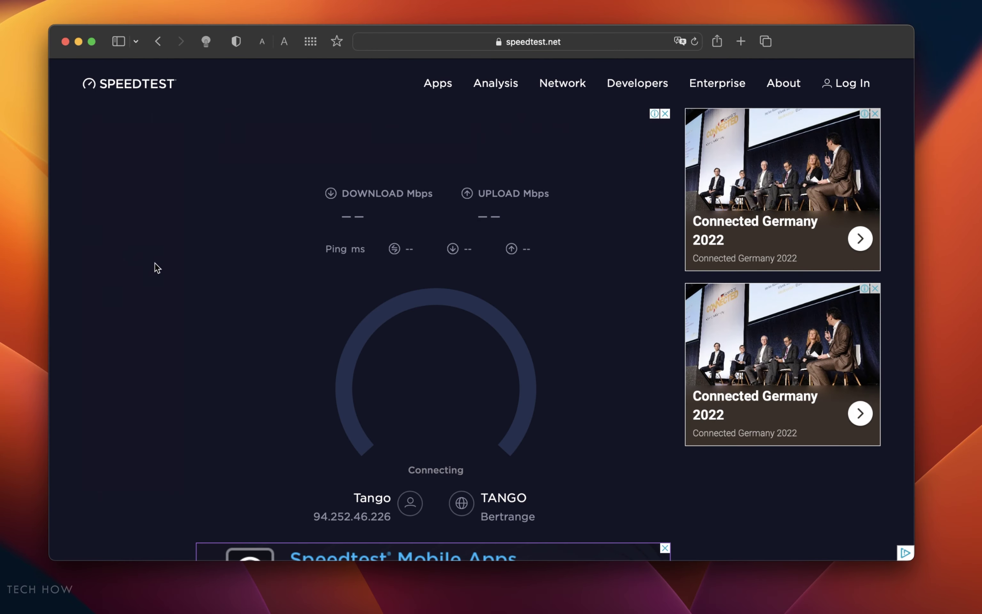
scroll(266, 328, down, 5)
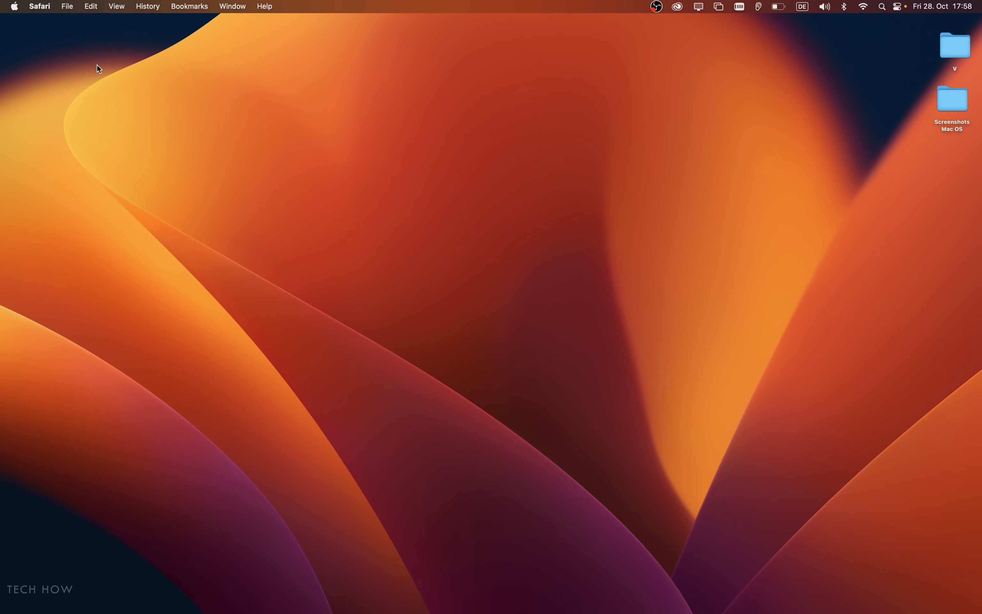
Close the Speedtest browser window and open System Settings from the Apple menu
click(87, 58)
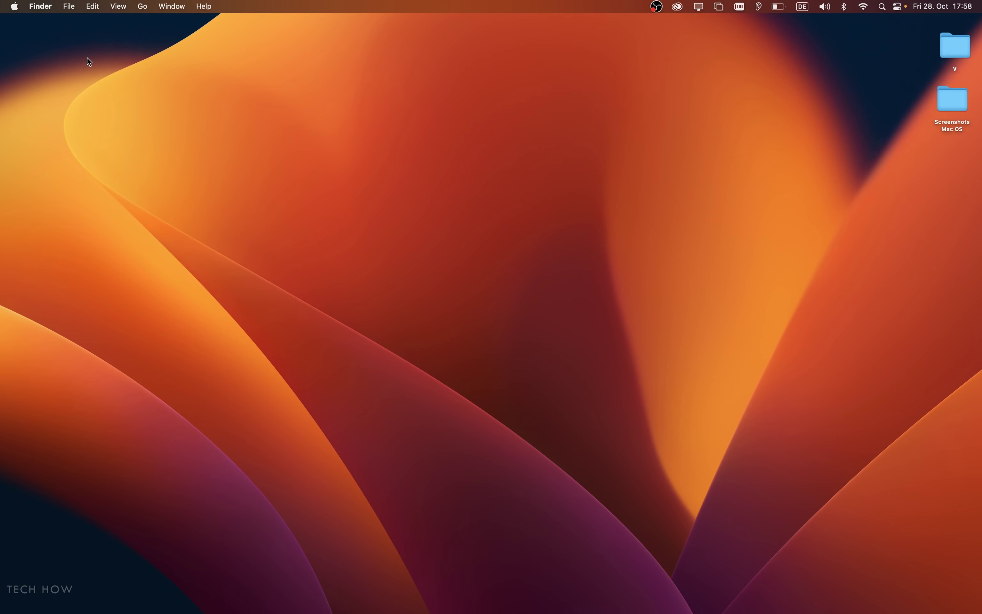
click(14, 7)
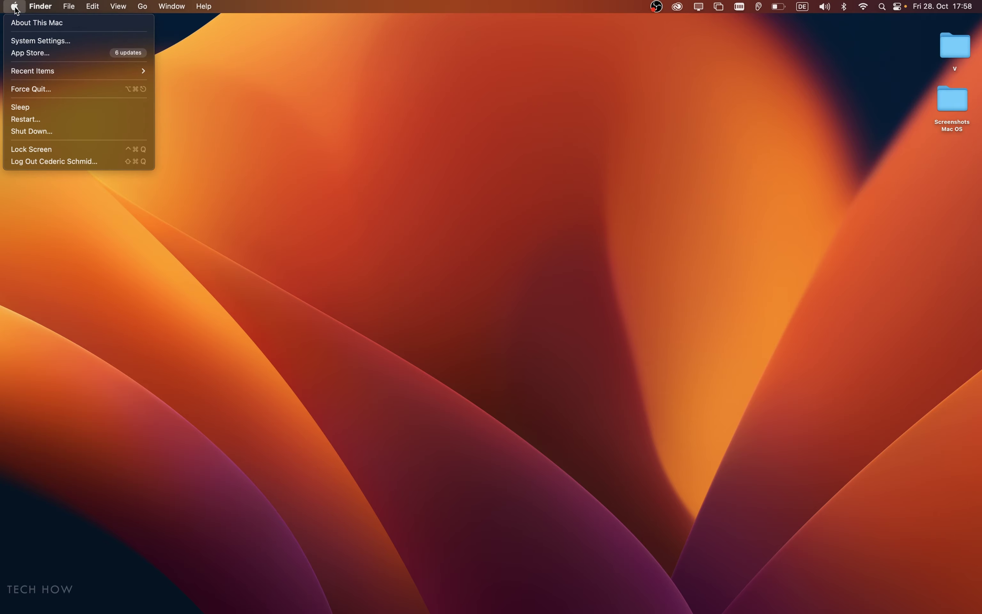
click(34, 42)
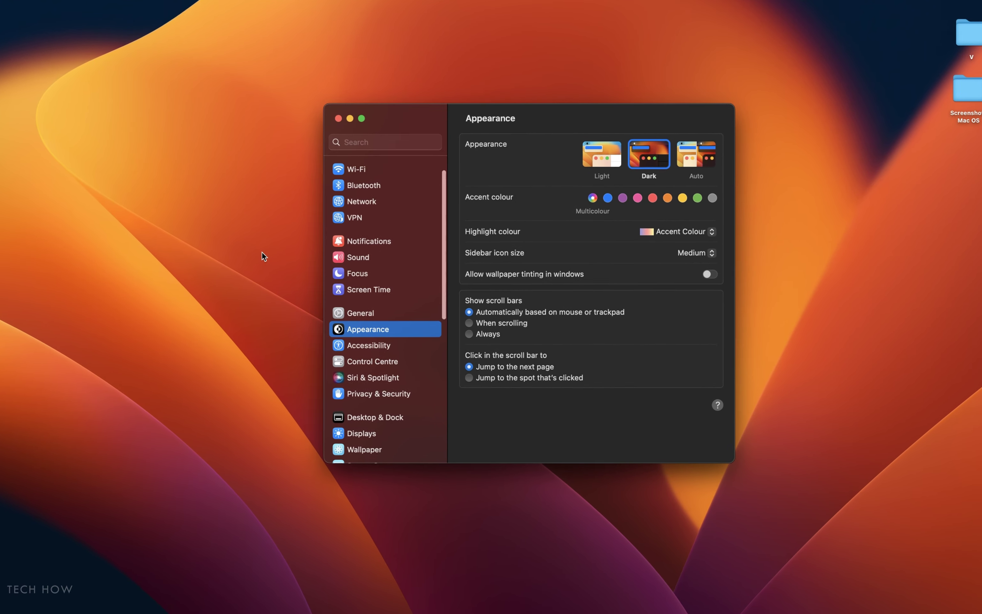
Confirm Screen Time's Content & Privacy toggle is off, then switch to the General pane
scroll(364, 200, up, 2)
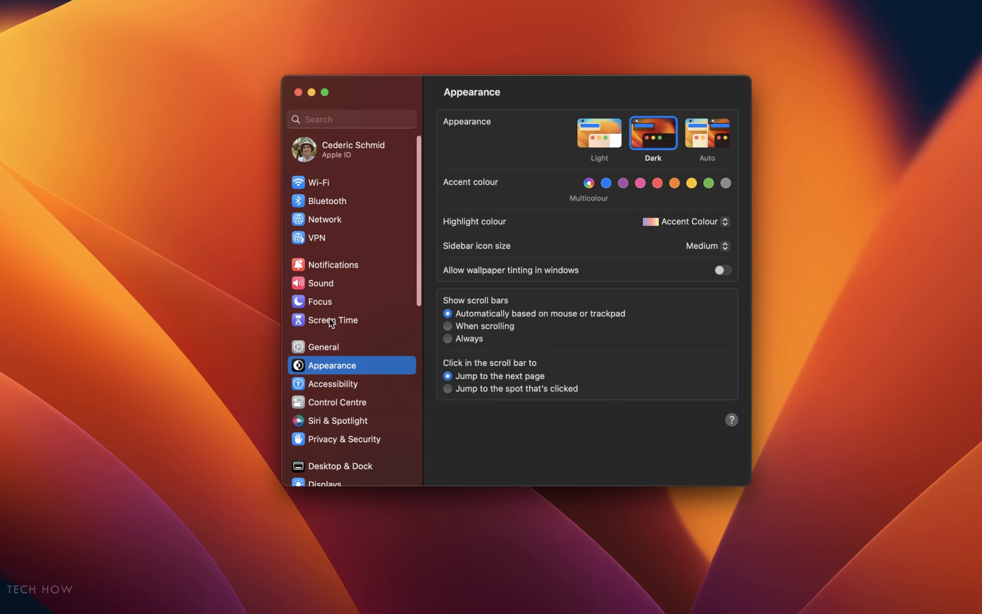
click(331, 323)
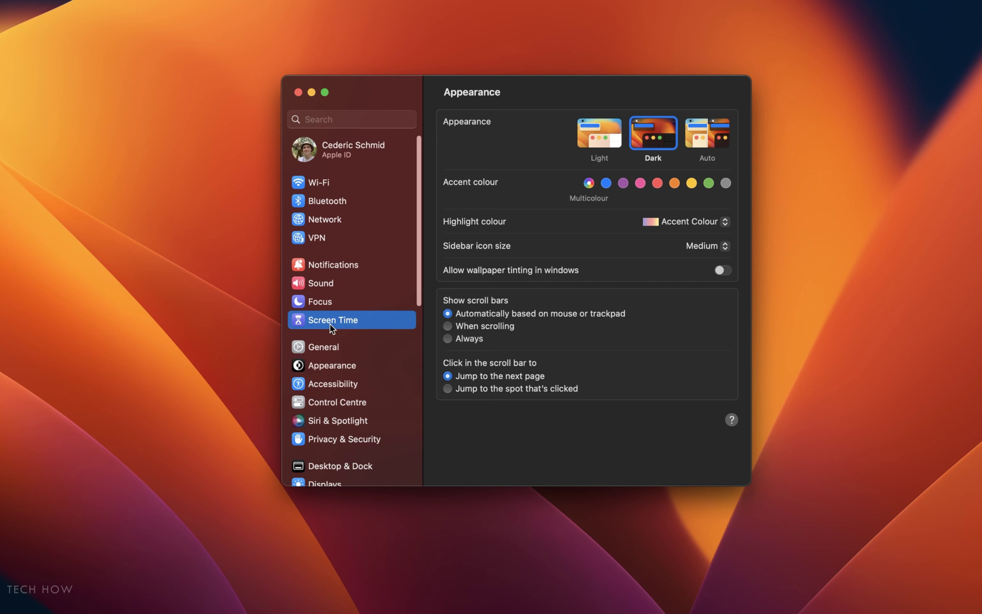
scroll(390, 324, down, 2)
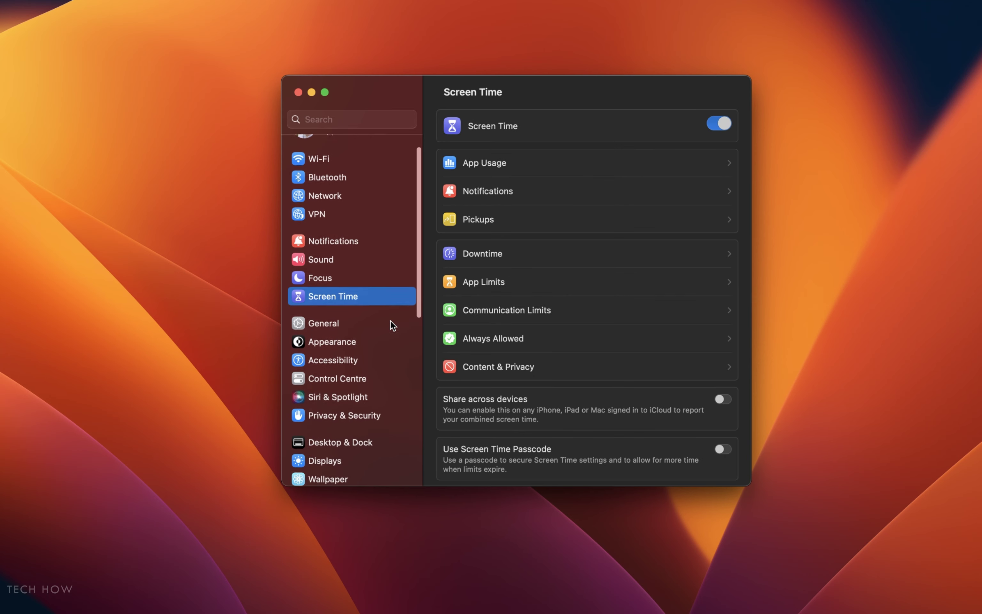
click(474, 367)
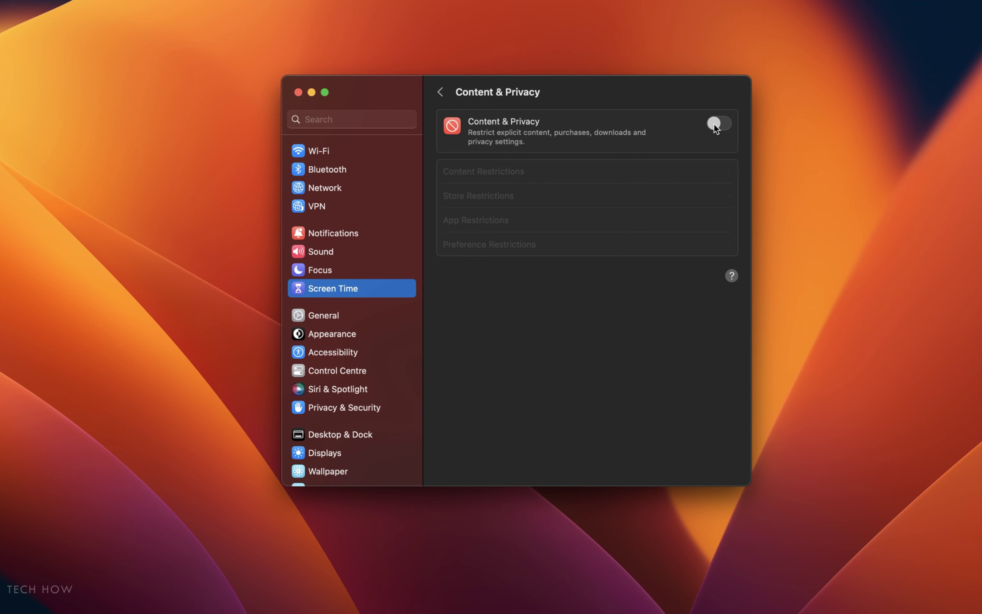
click(317, 319)
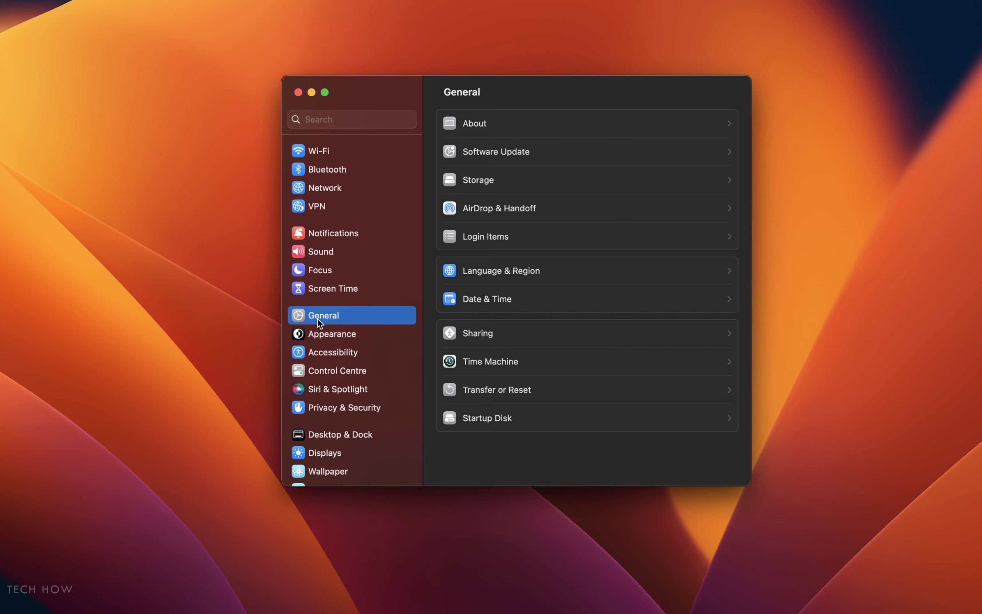
Confirm macOS Ventura is up to date in Software Update, then close System Settings
click(549, 156)
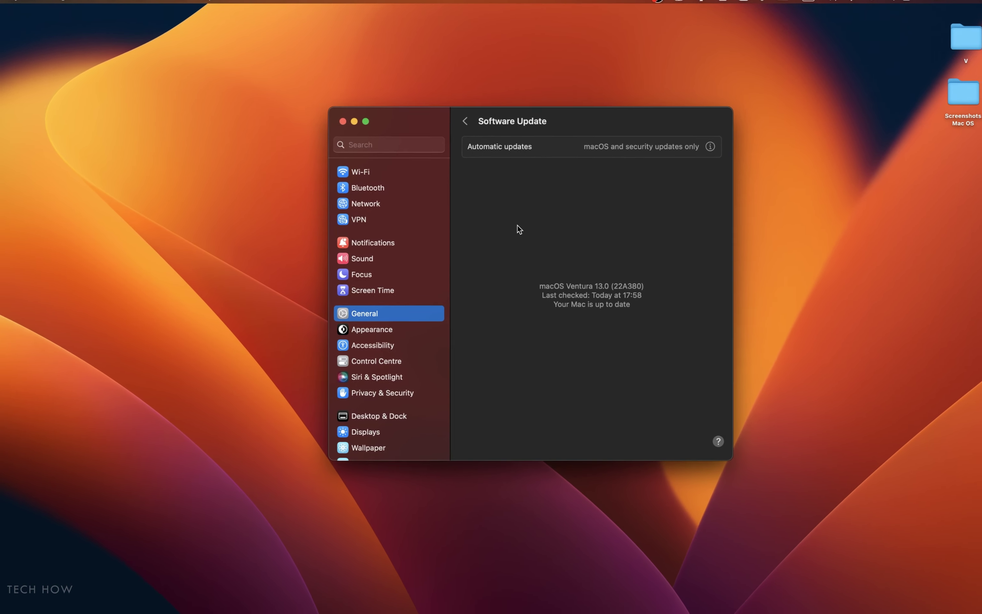
click(353, 127)
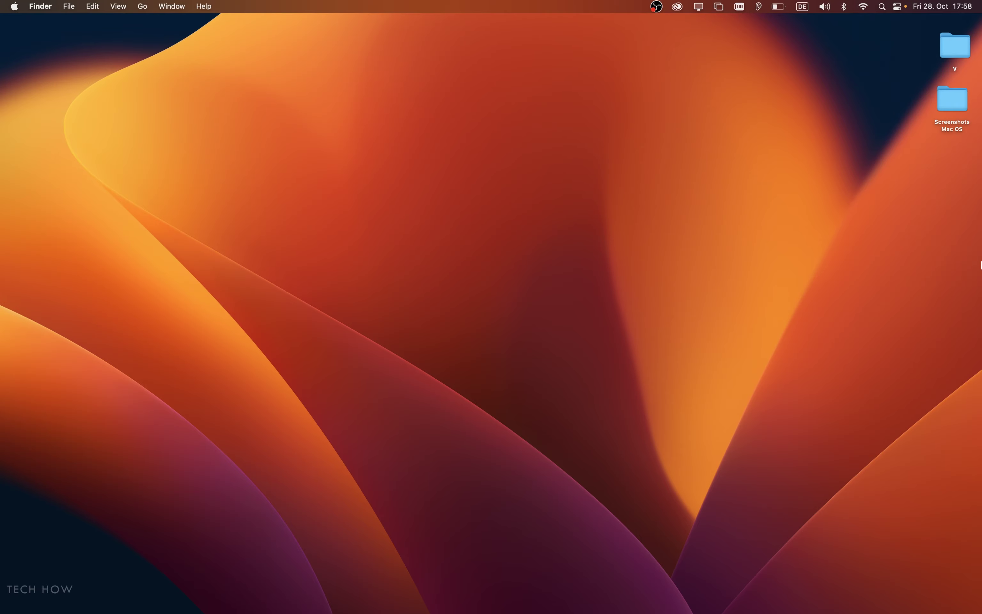
Launch Google Chrome and open Manage Extensions from the puzzle-piece menu
mouse_move(505, 595)
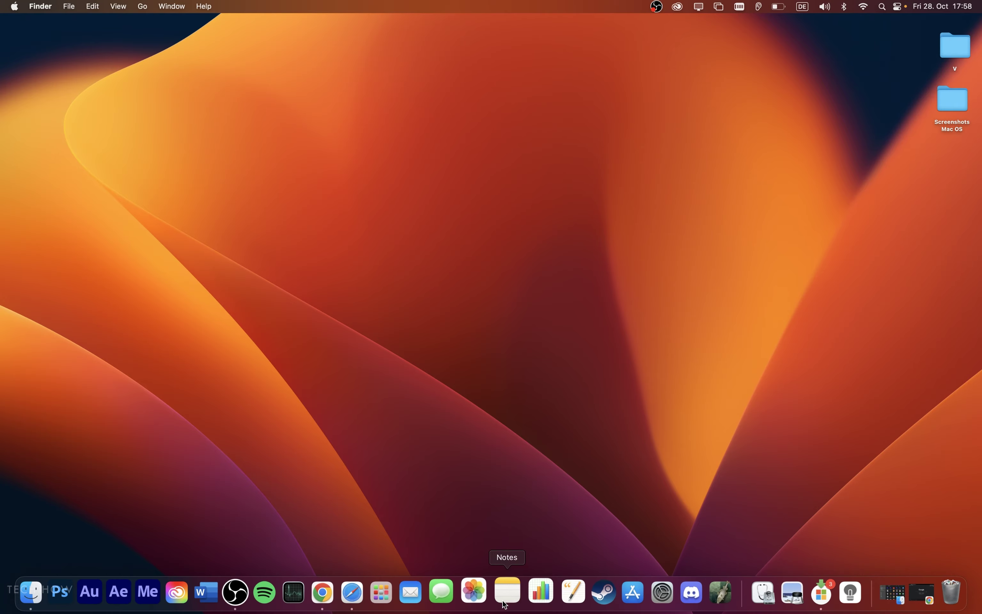
click(333, 593)
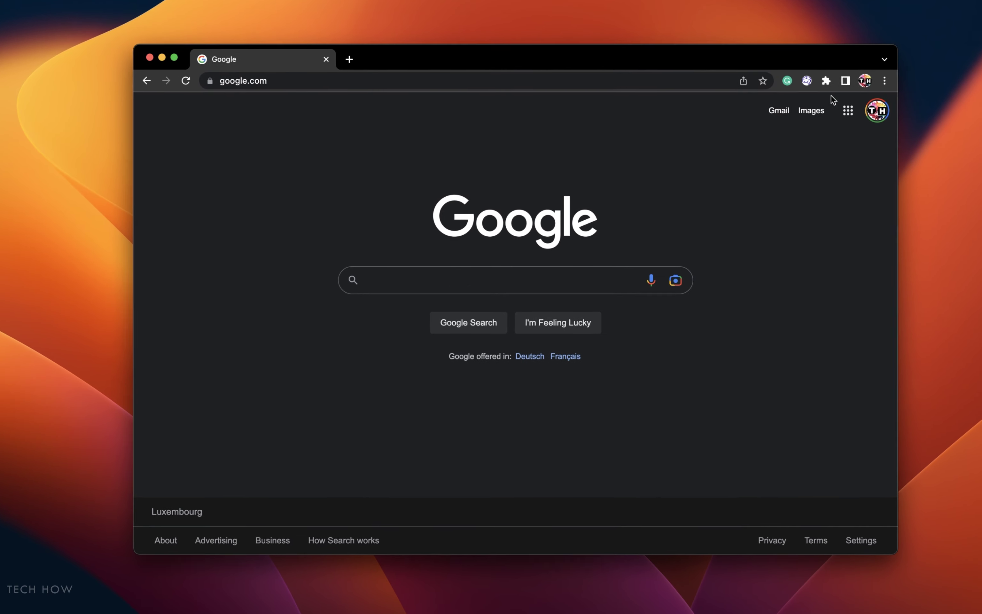
click(827, 80)
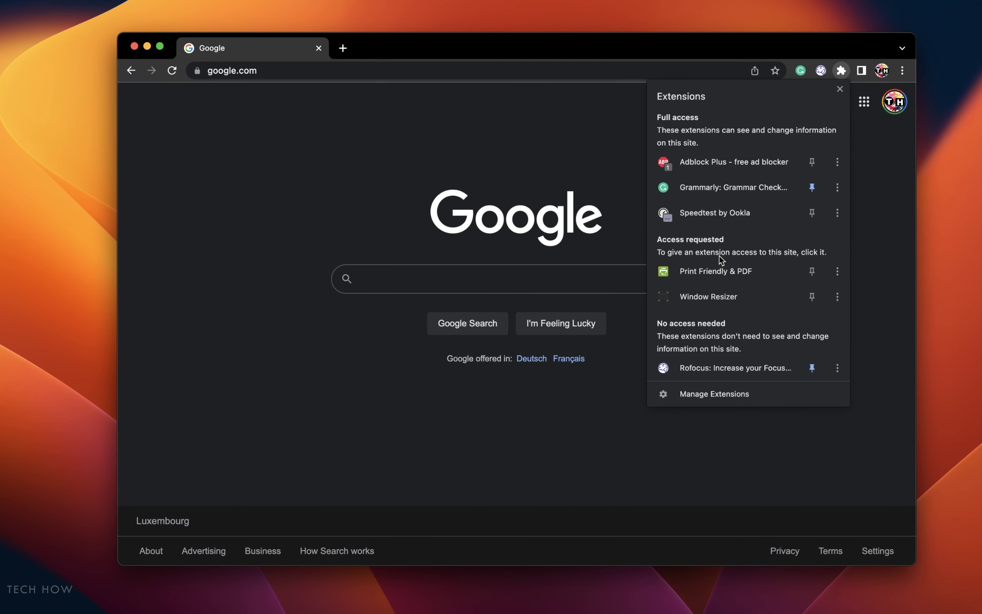
click(723, 393)
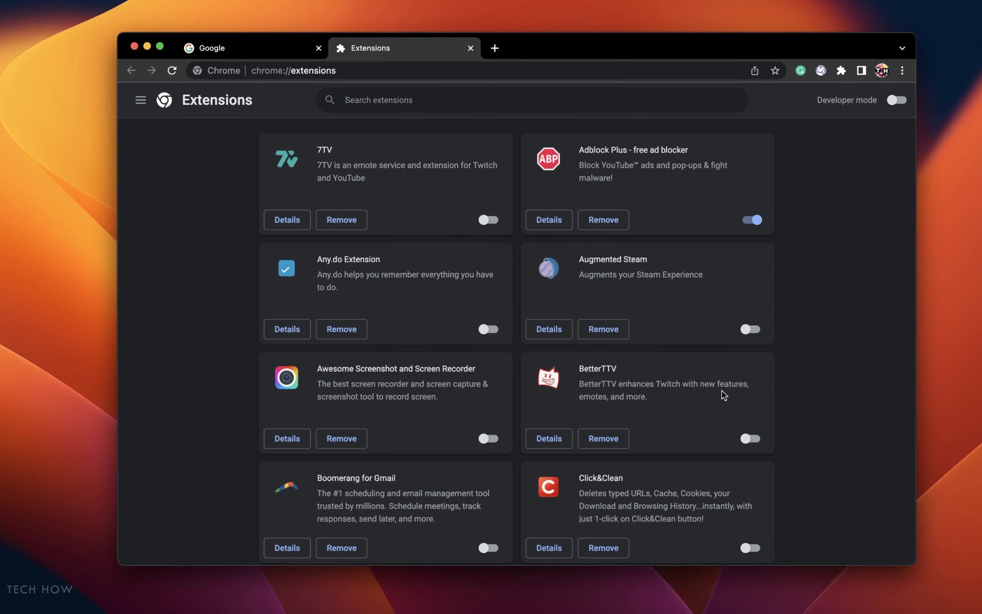
Switch off the Rofocus and Speedtest by Ookla toggles on chrome://extensions
scroll(819, 352, down, 10)
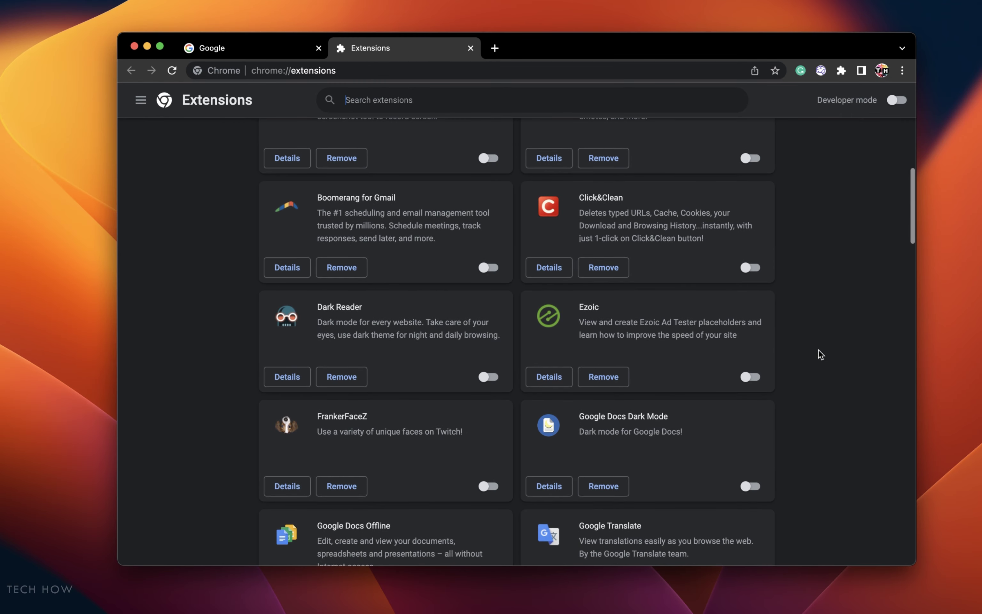
scroll(819, 354, down, 5)
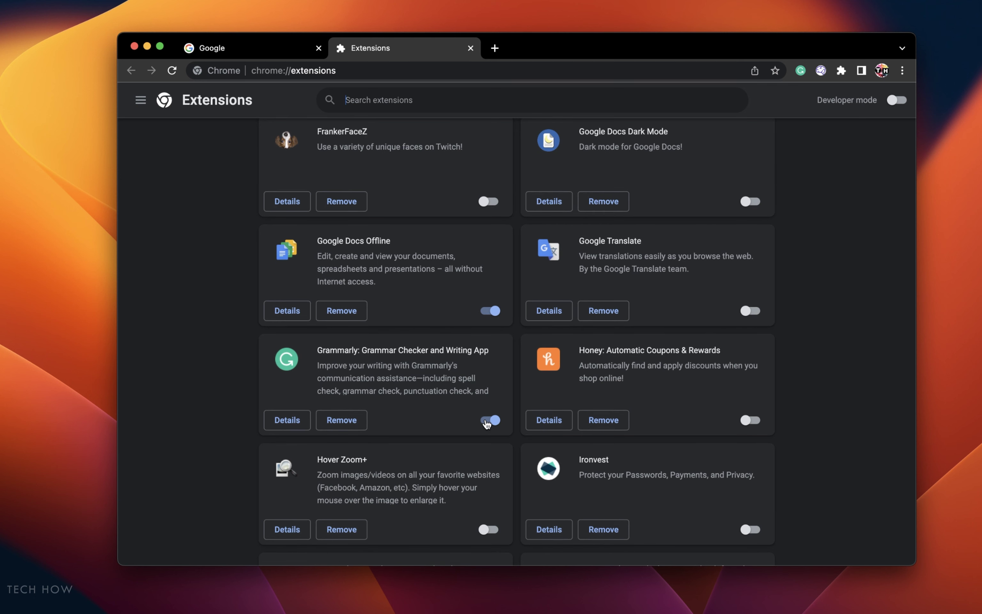
scroll(489, 419, down, 5)
scroll(690, 304, down, 12)
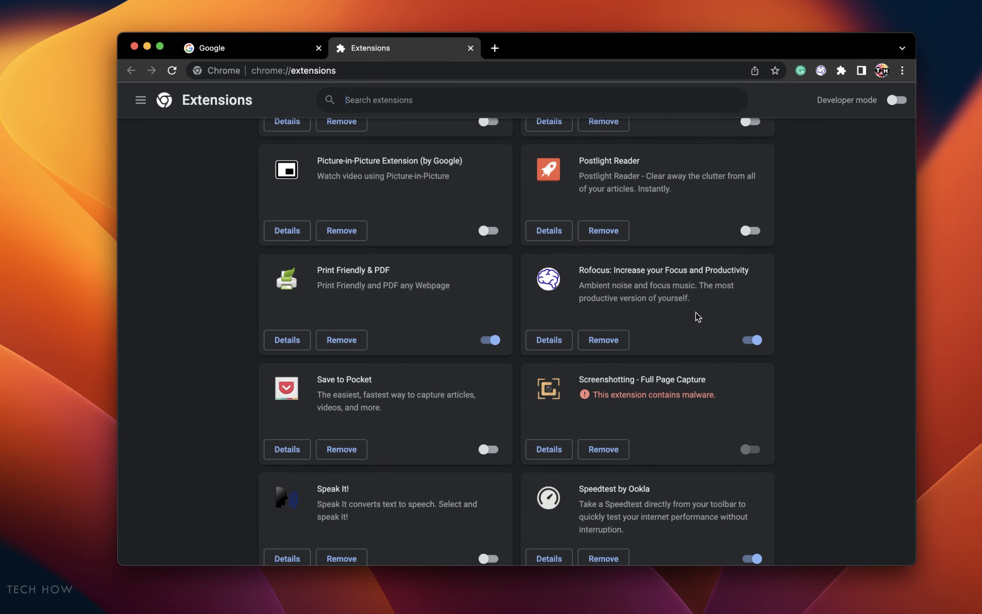
click(752, 341)
scroll(833, 364, down, 6)
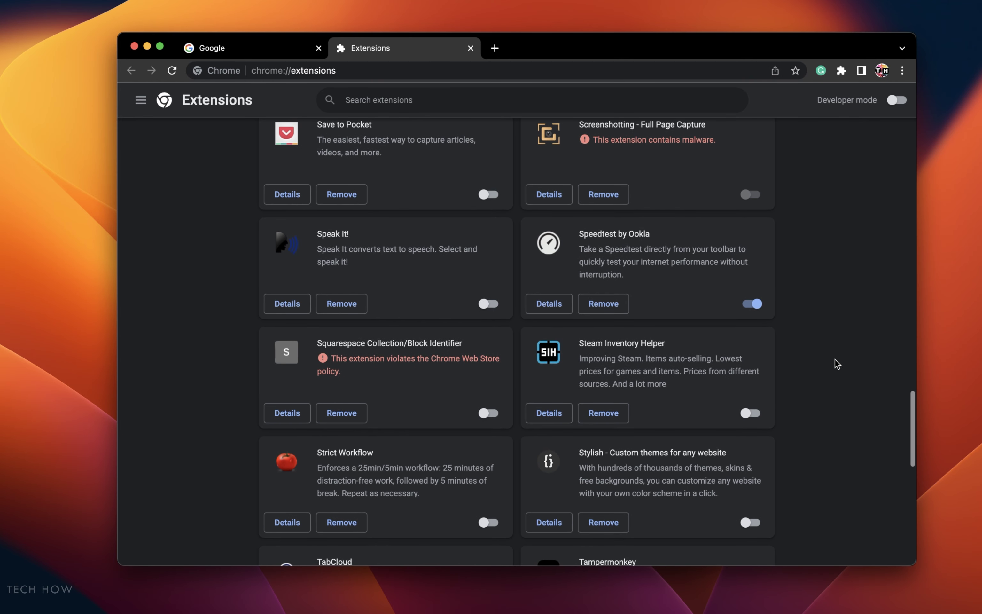
click(752, 304)
scroll(830, 327, down, 10)
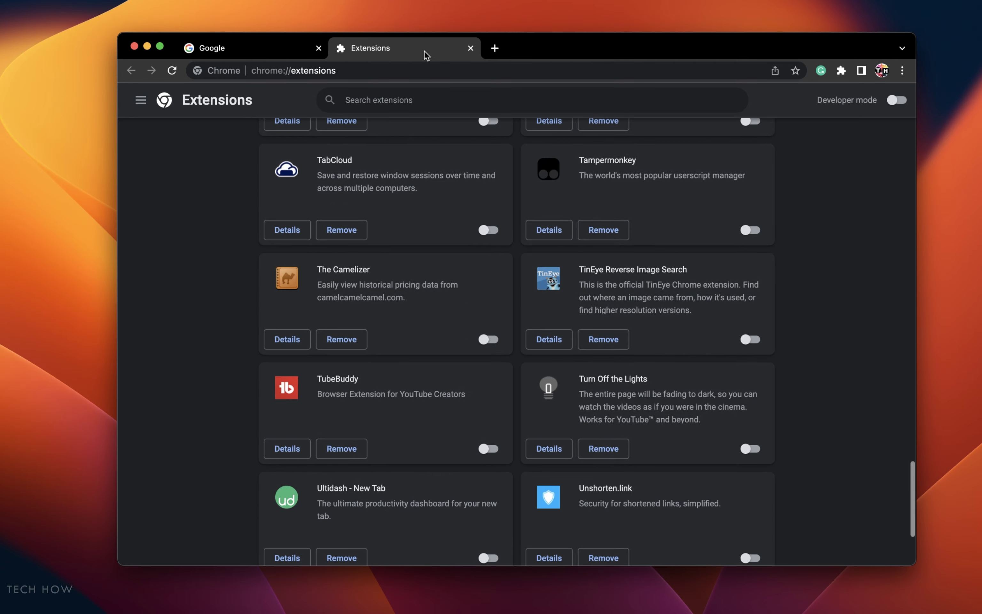
scroll(205, 264, up, 20)
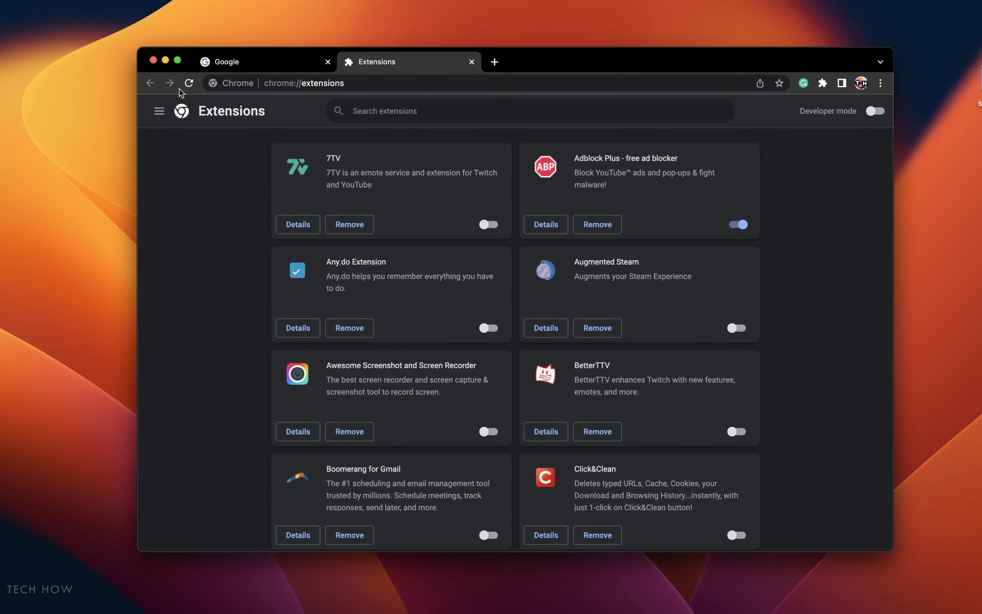
Minimise the Chrome window and click the desktop to make Finder active
click(175, 67)
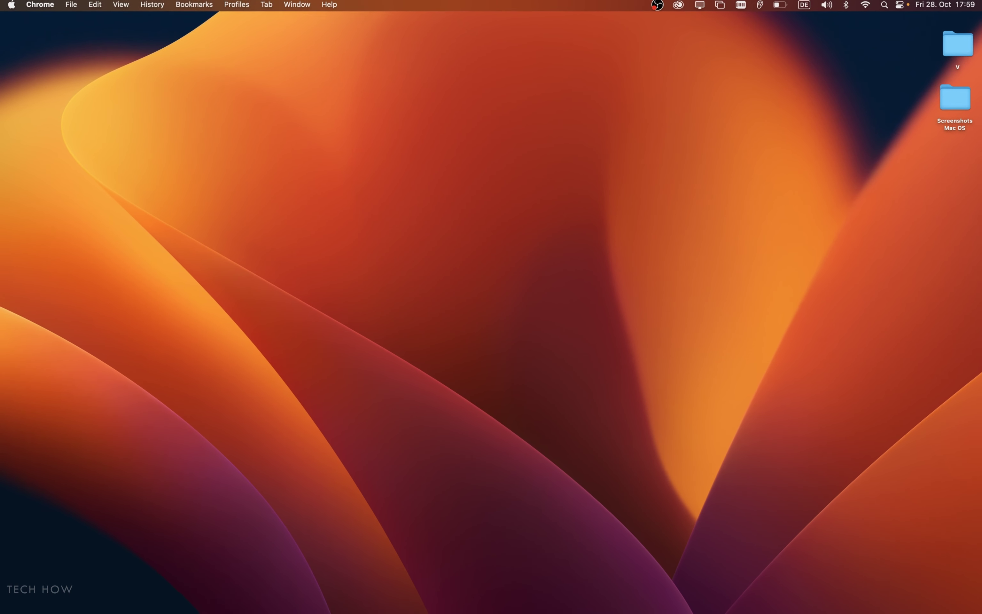
click(980, 341)
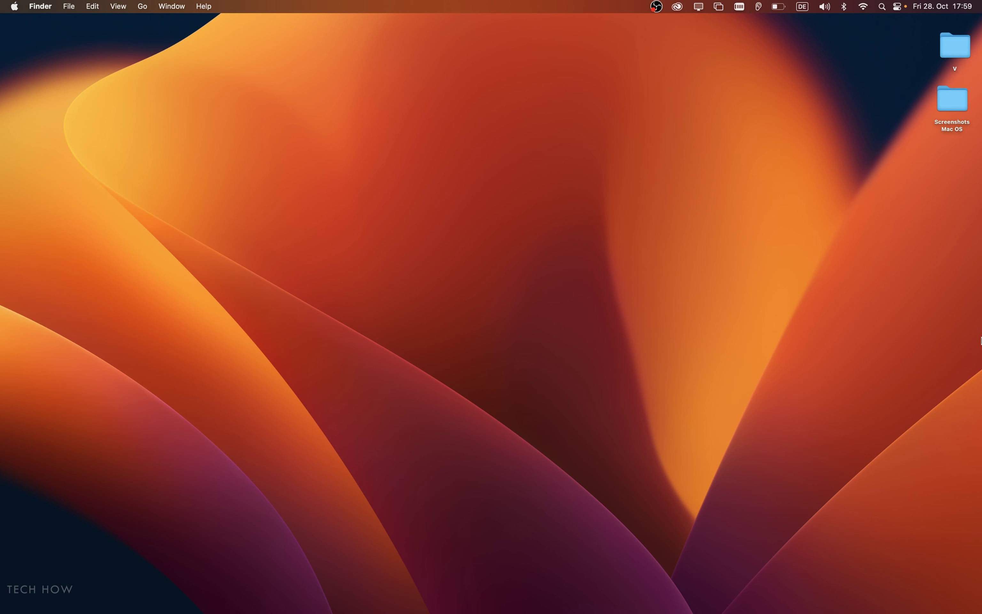